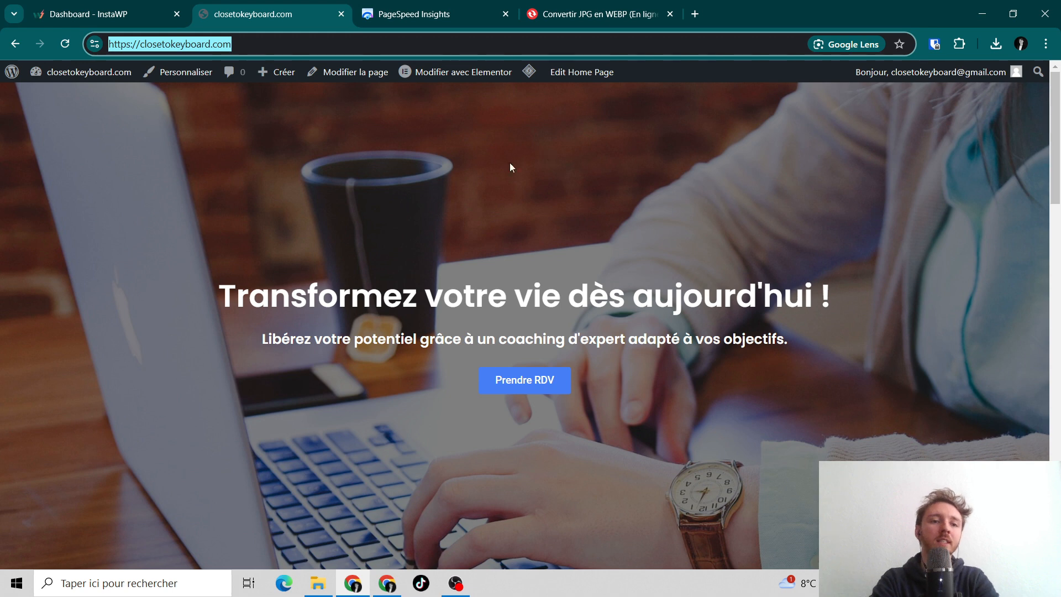
double_click(220, 46)
click(220, 45)
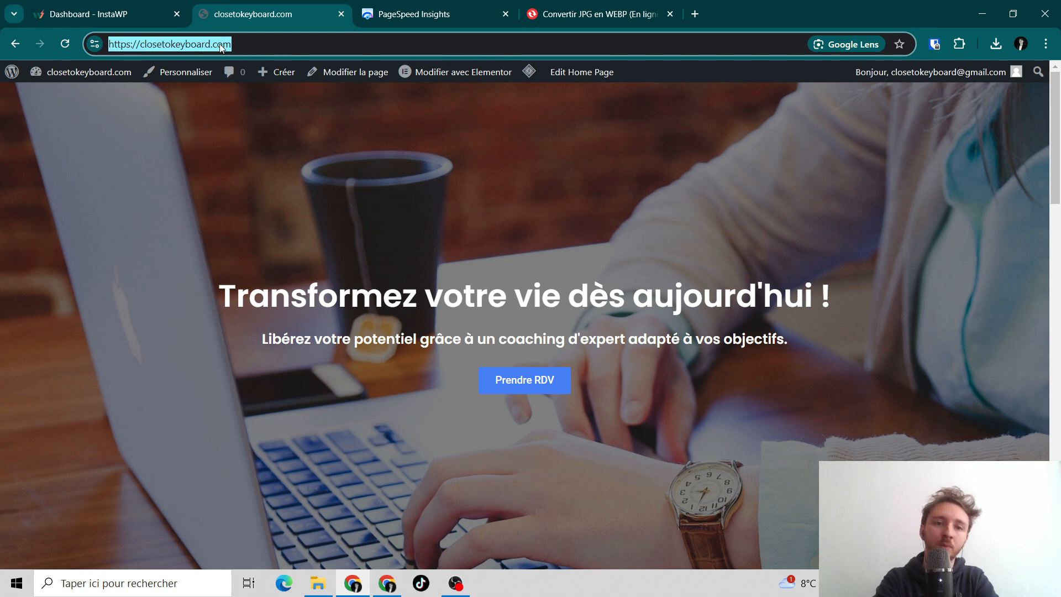
click(406, 8)
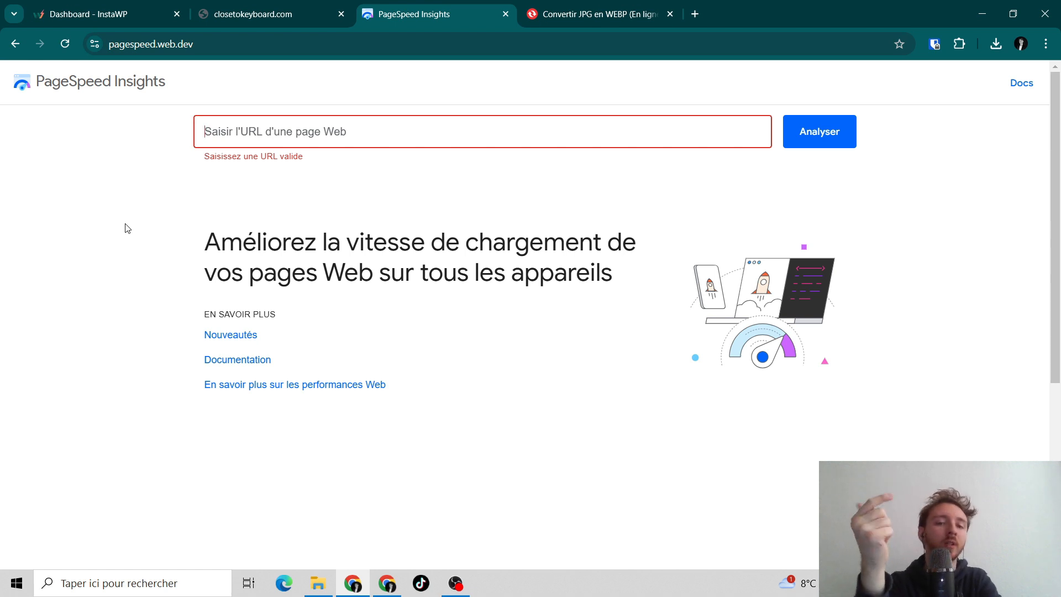
click(282, 132)
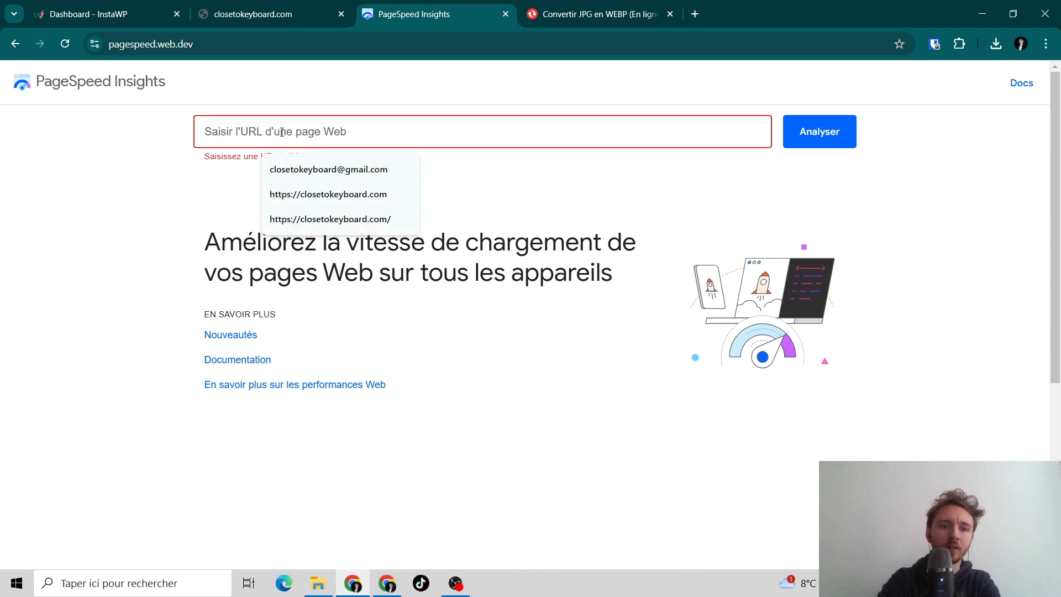
click(331, 219)
click(817, 138)
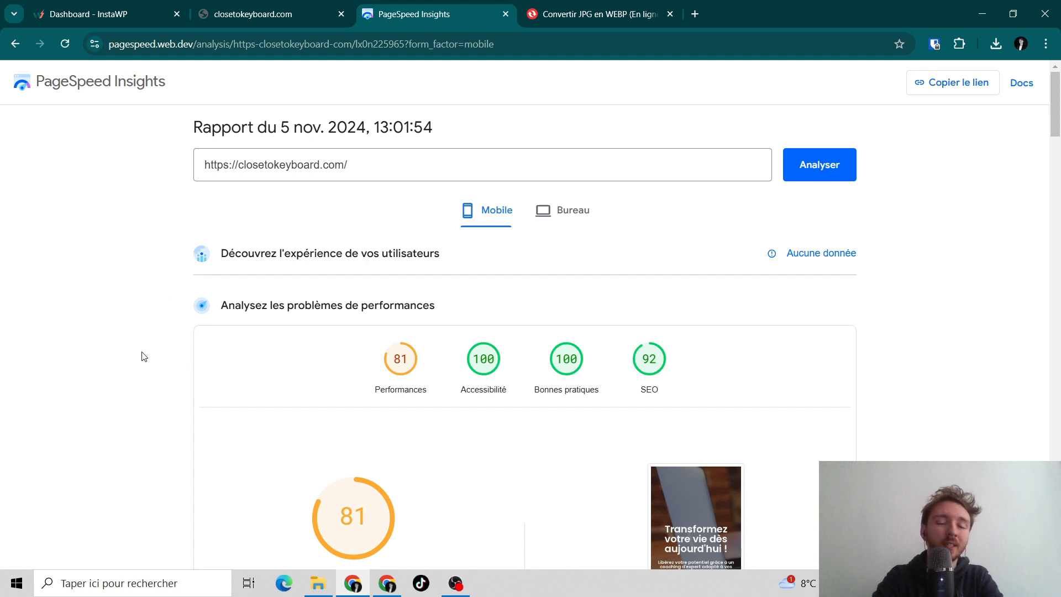
Review the desktop performance report and expand the "Diffusez des images aux formats nouvelle génération" diagnostic.
click(564, 225)
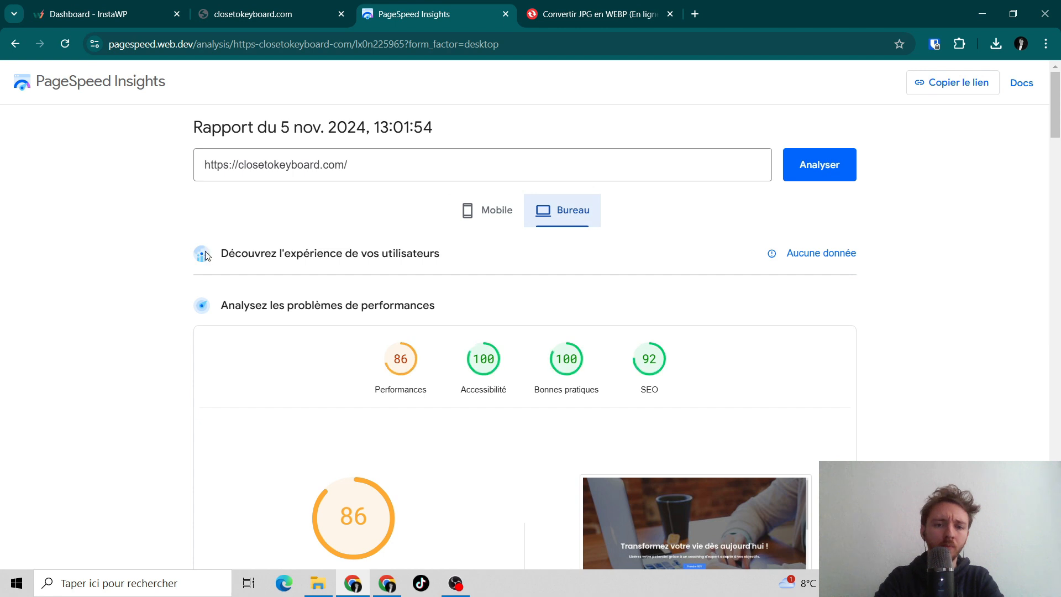
scroll(114, 400, down, 1)
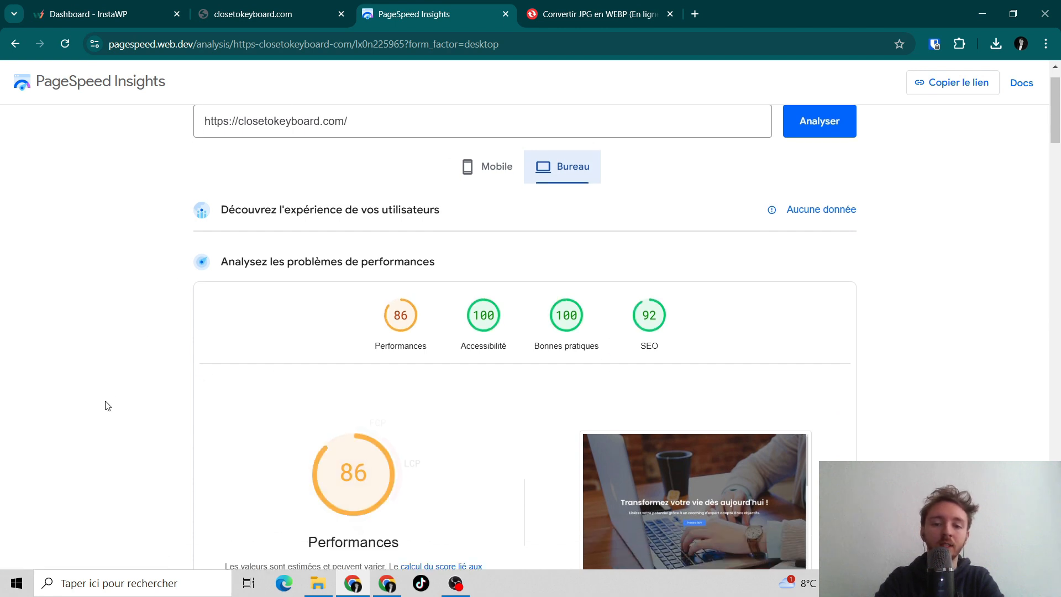
scroll(126, 373, down, 5)
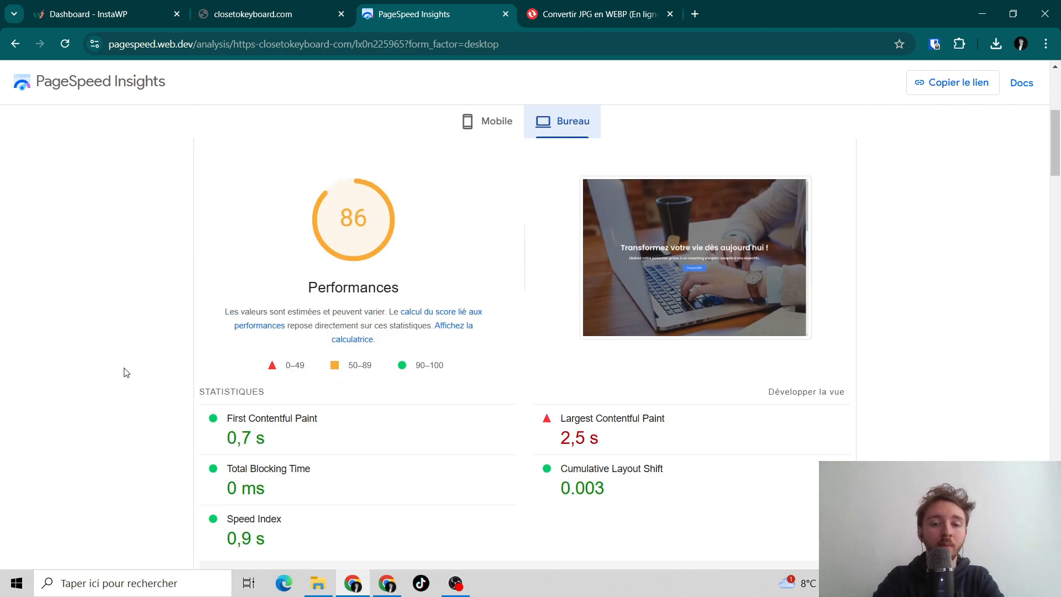
scroll(126, 373, down, 2)
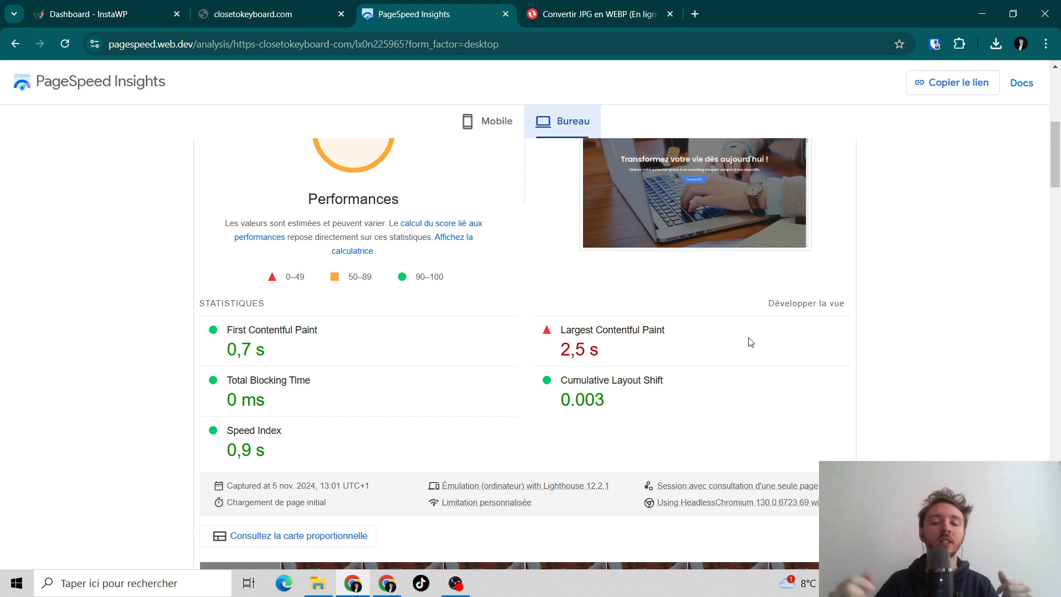
scroll(867, 360, down, 5)
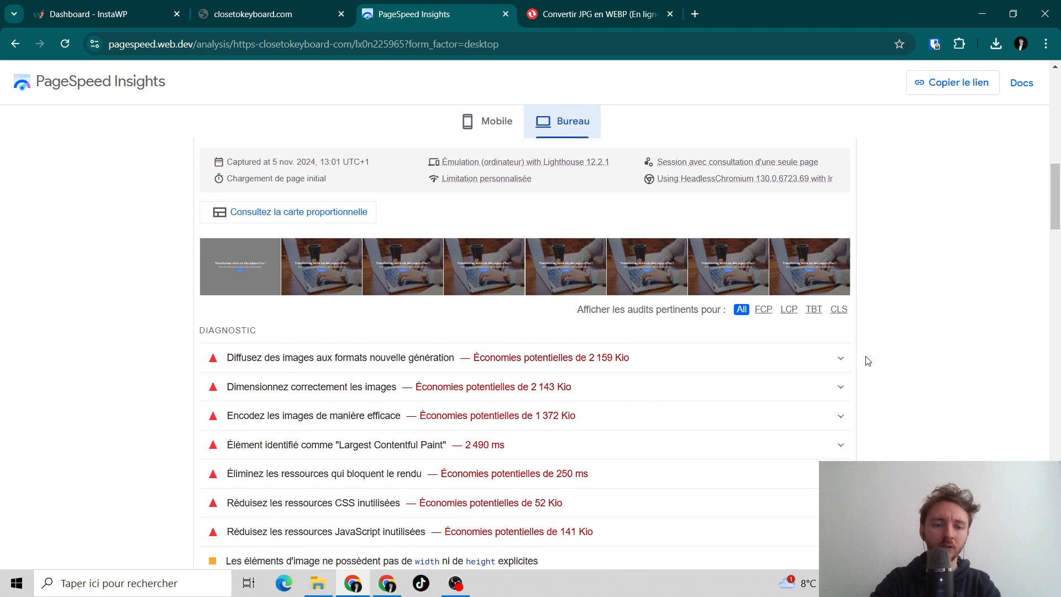
scroll(867, 360, down, 2)
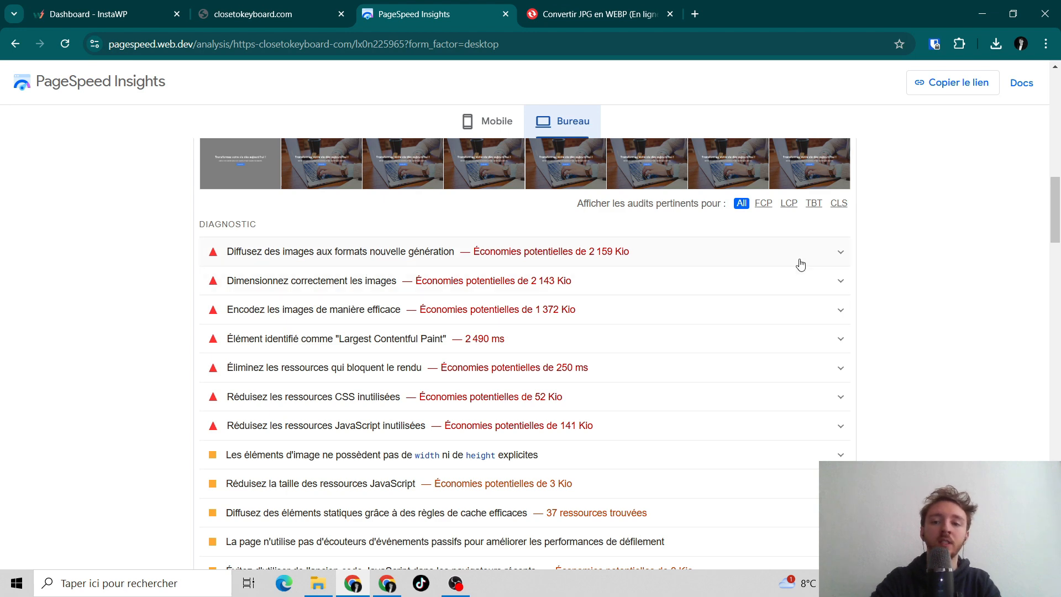
click(842, 253)
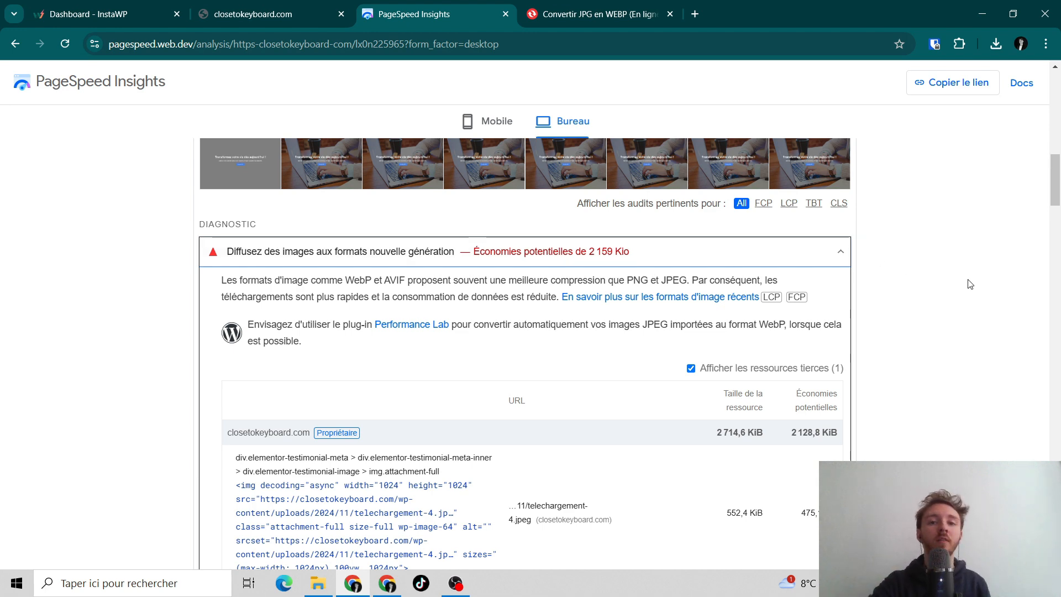
Examine the next-generation image format diagnostic and the other audits alongside the images on the closetokeyboard.com home page.
click(294, 16)
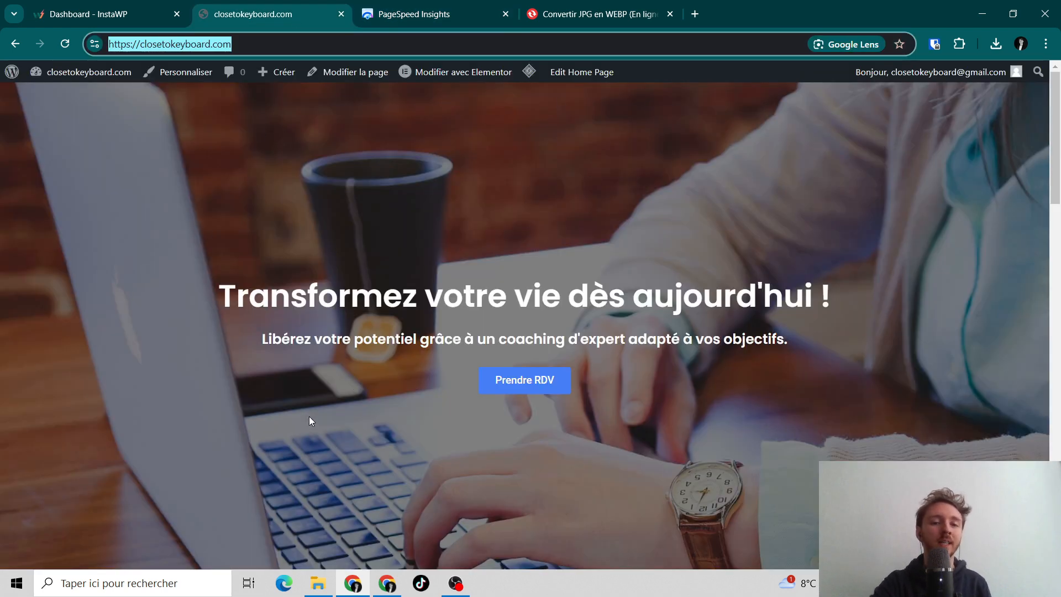
click(450, 4)
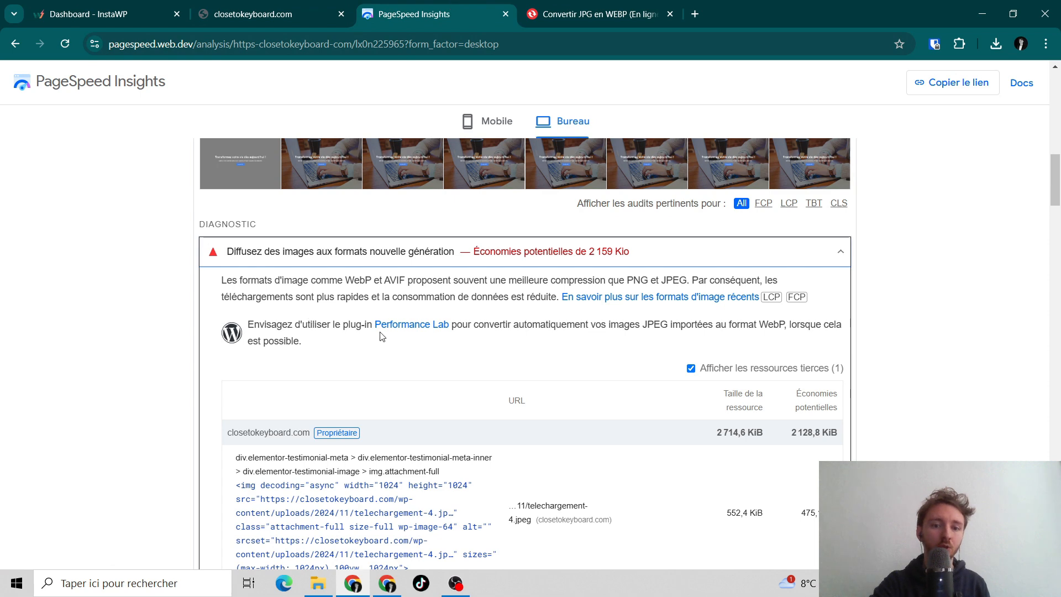
click(276, 10)
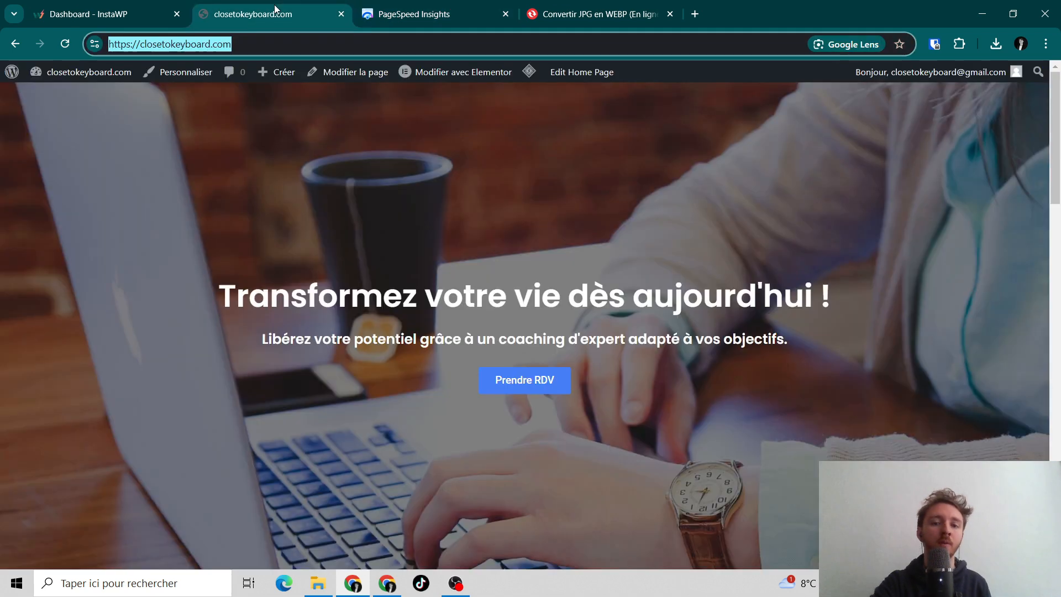
click(373, 6)
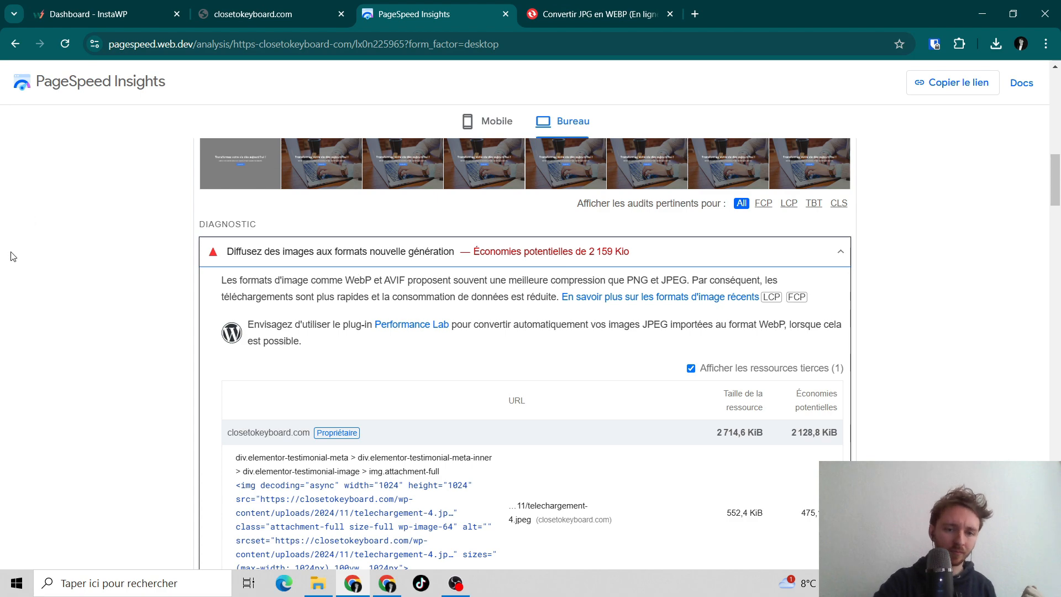
scroll(97, 359, down, 5)
scroll(97, 358, down, 10)
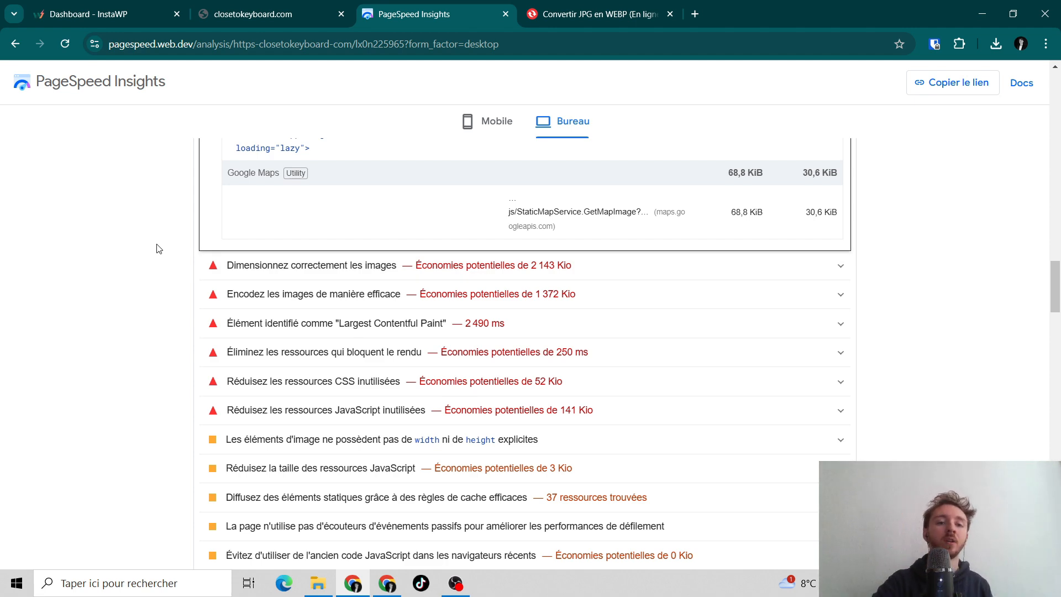
click(307, 15)
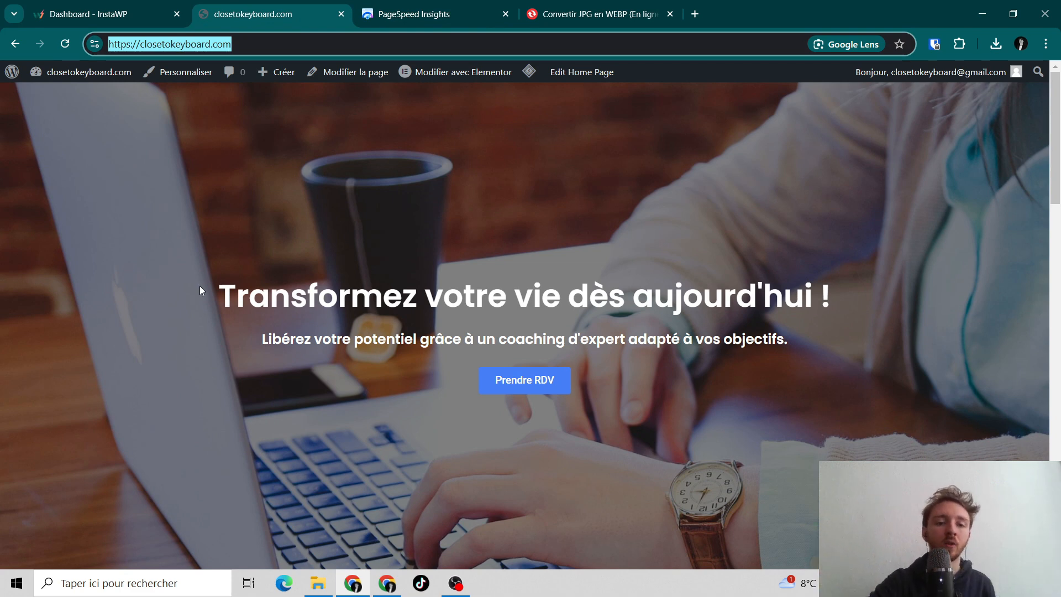
scroll(194, 324, down, 8)
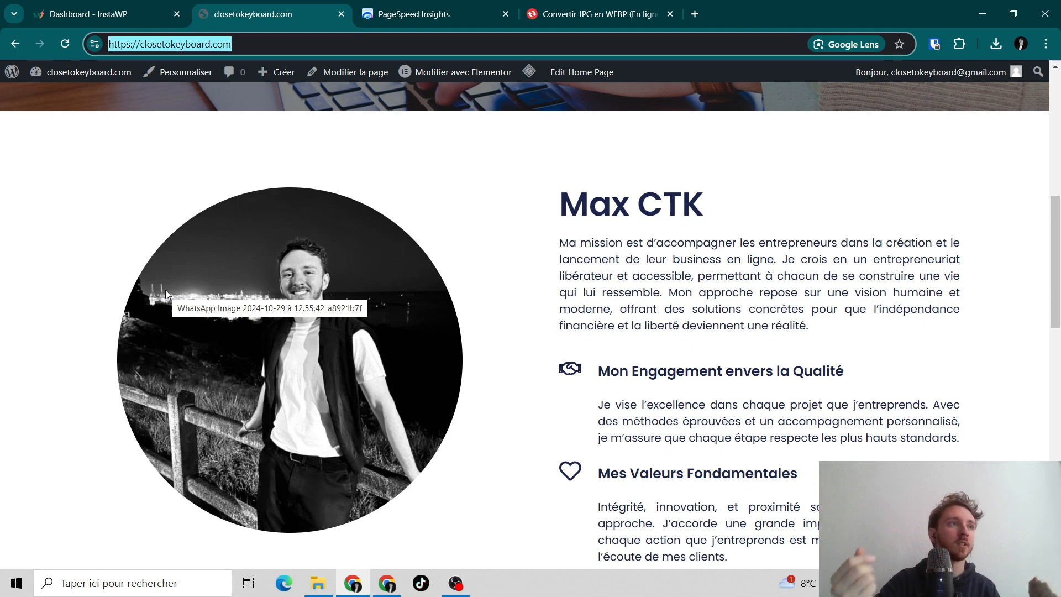
click(457, 10)
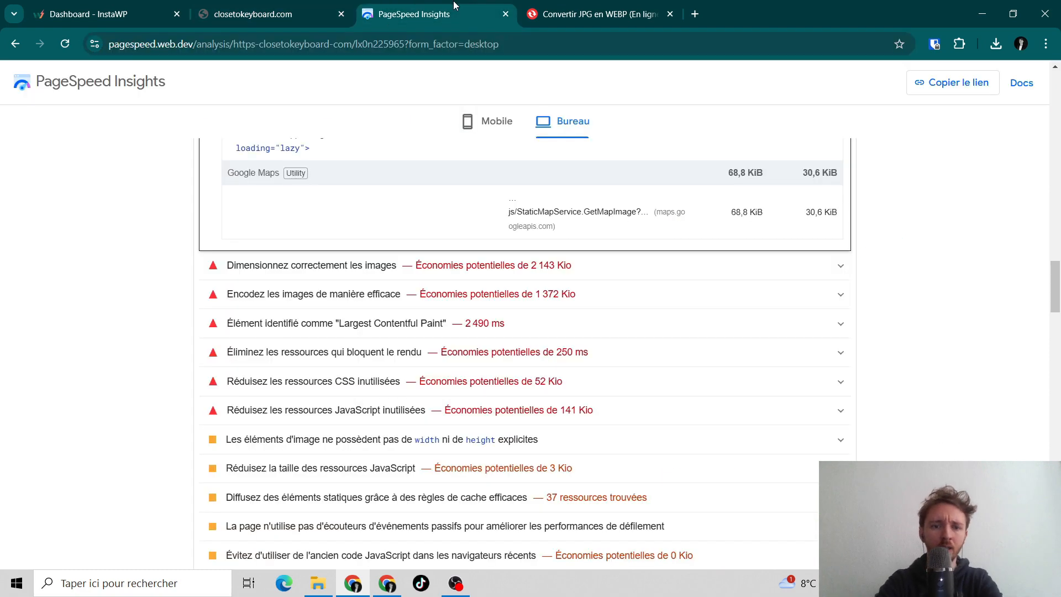
scroll(170, 284, up, 3)
scroll(171, 284, up, 15)
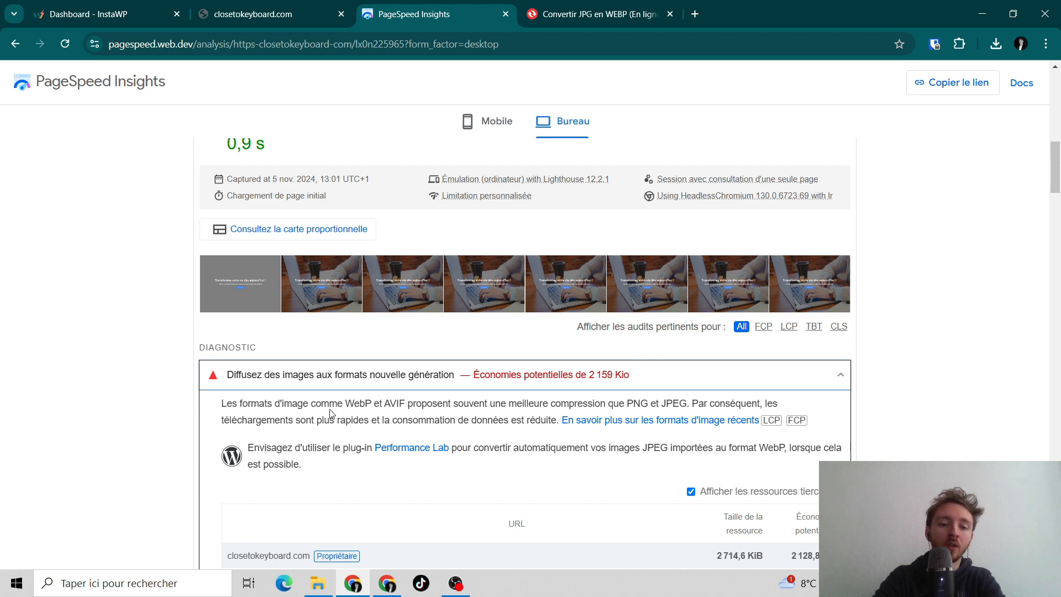
Switch to the Convertio JPG to WEBP converter and add student-849825_1920.jpg from the opti folder.
click(591, 14)
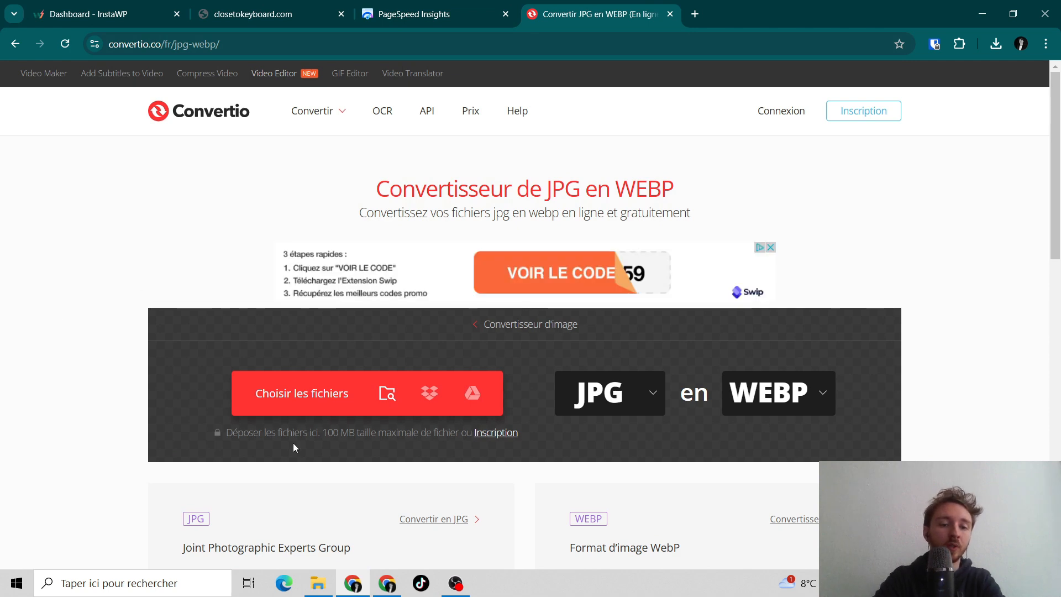
click(319, 586)
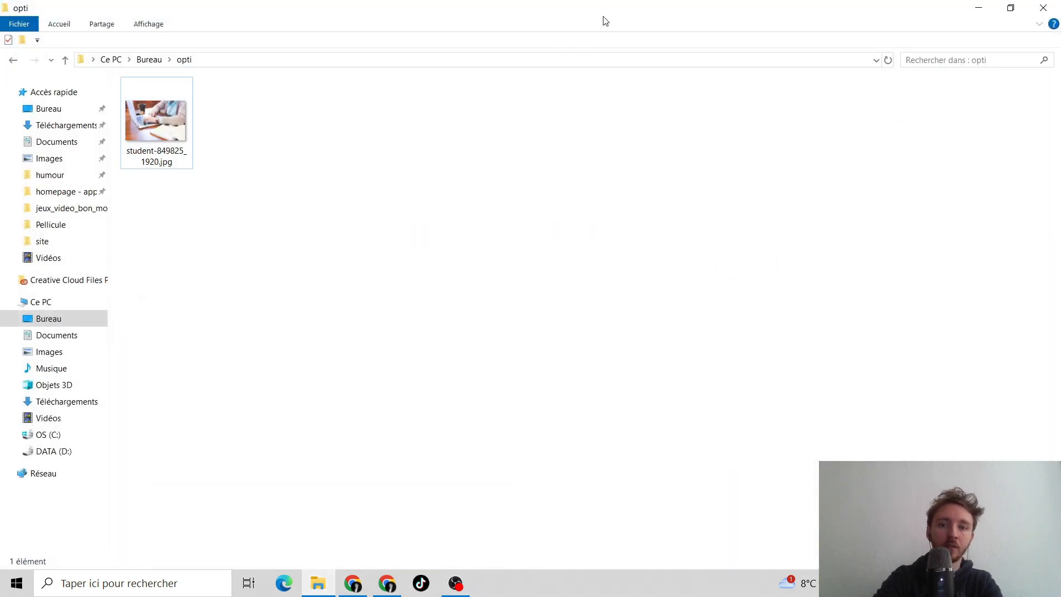
click(1011, 8)
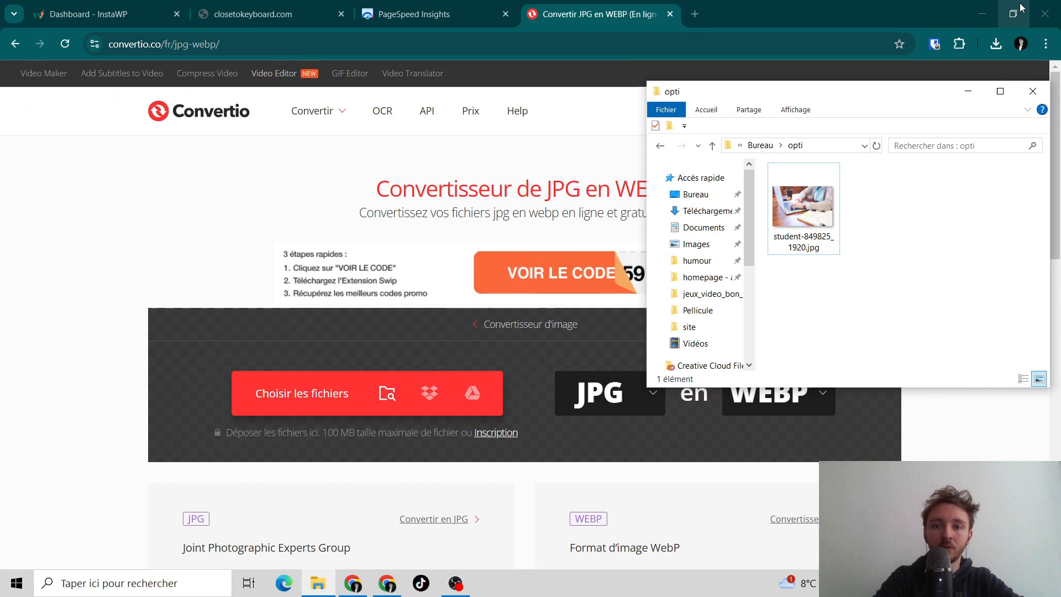
click(806, 208)
drag(806, 209, 337, 387)
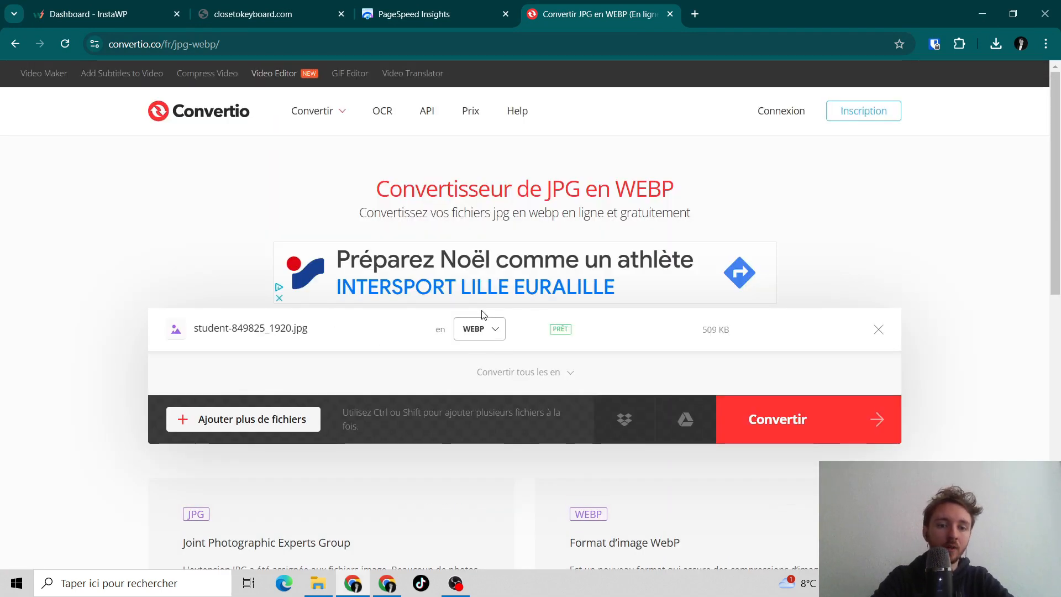
Convert student-849825_1920.jpg with WEBP kept as the output format.
click(487, 340)
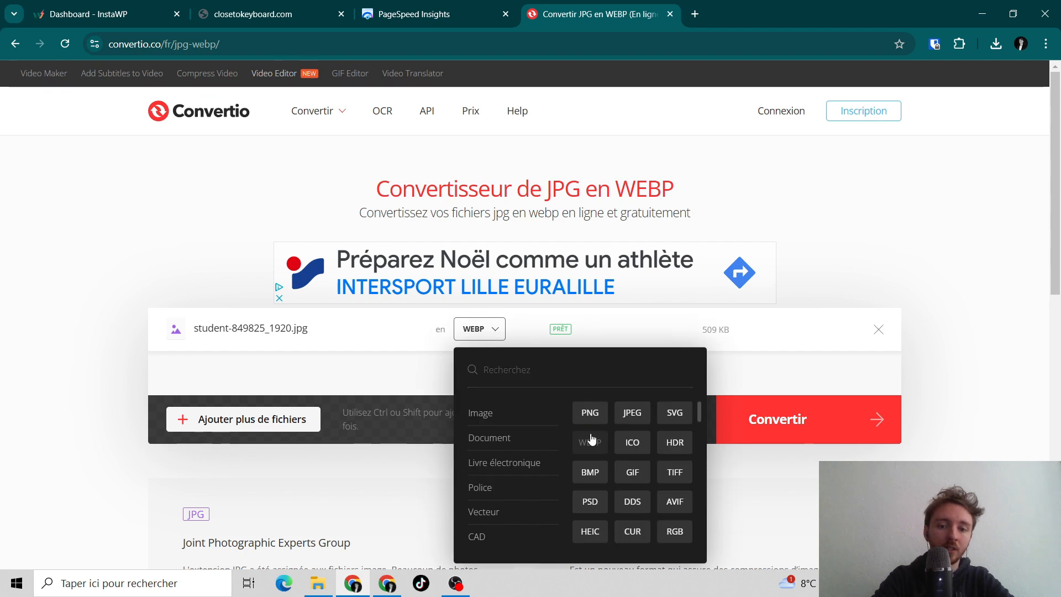
click(913, 221)
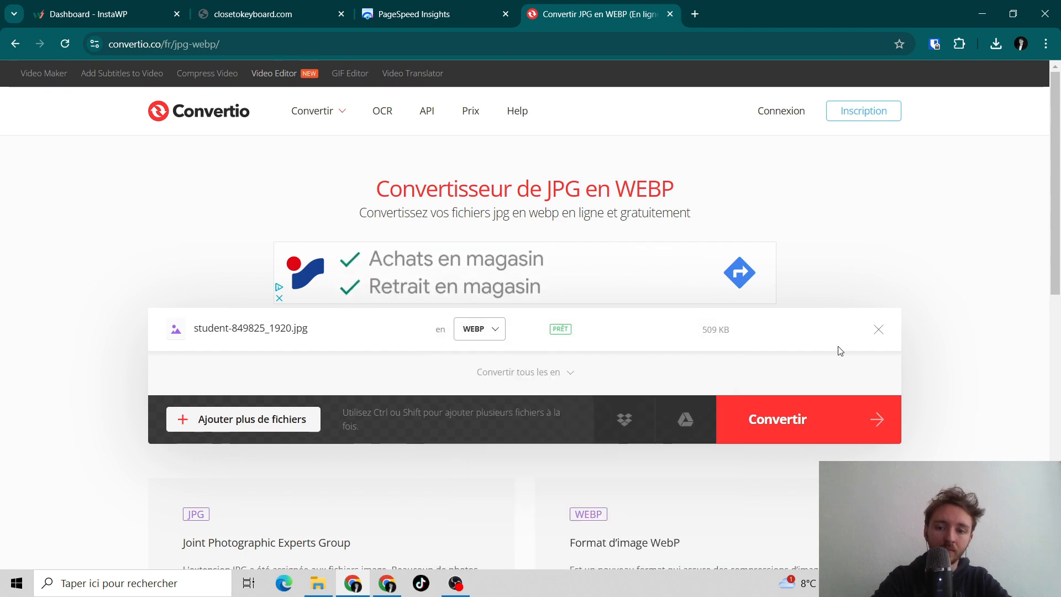
click(827, 412)
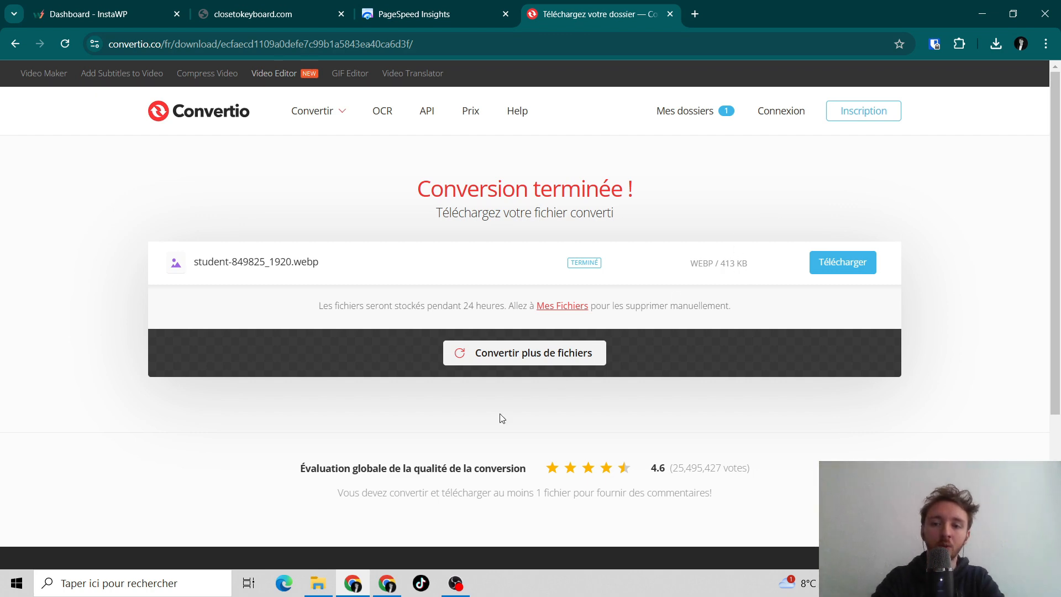
Check the original student-849825_1920.jpg's file size in its properties and return to the PageSpeed Insights report.
click(317, 583)
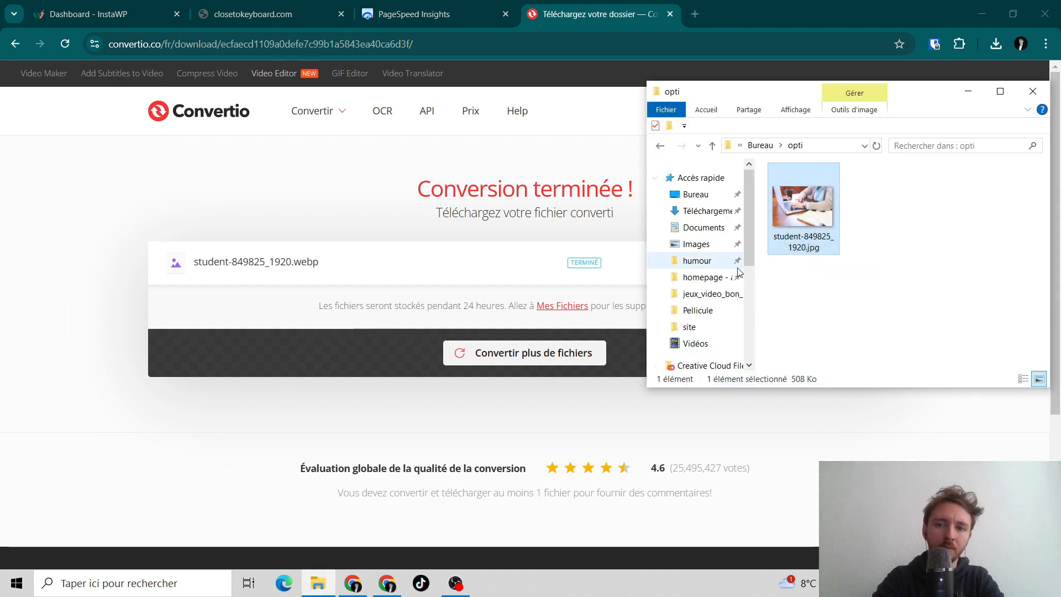
right_click(804, 213)
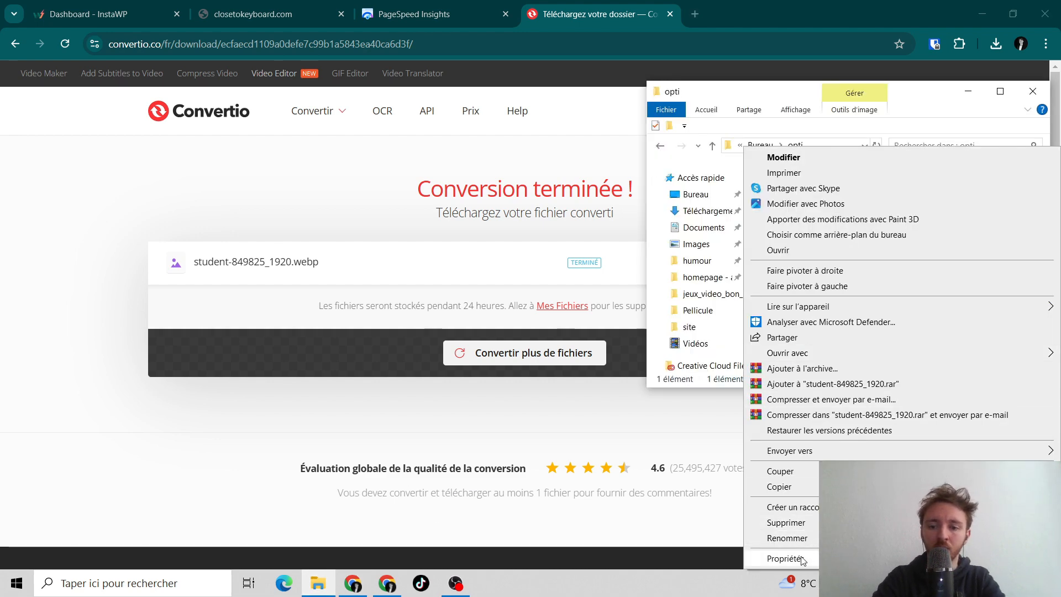
click(785, 559)
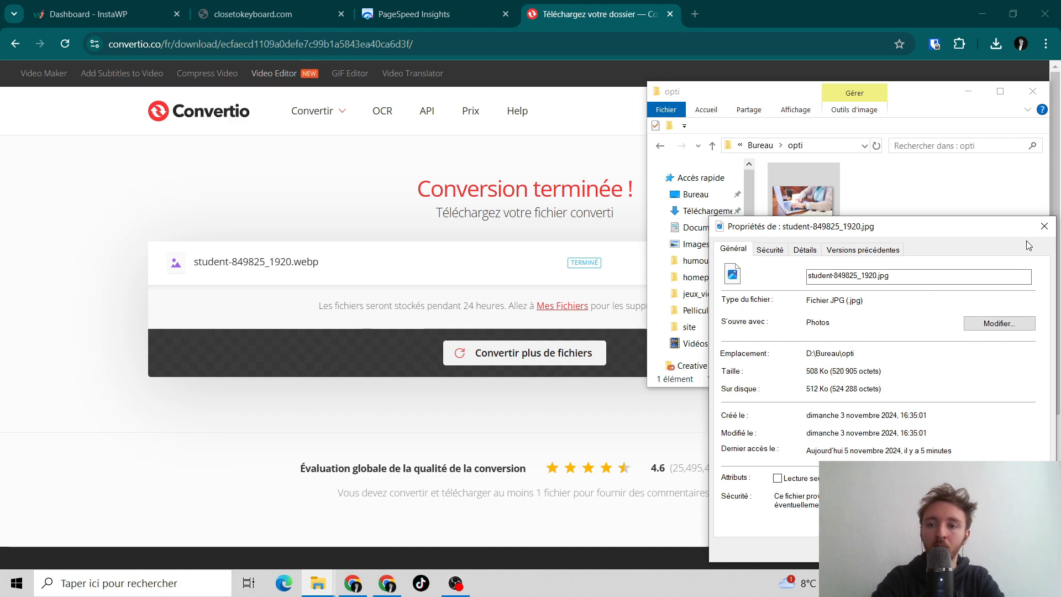
click(1045, 227)
click(967, 91)
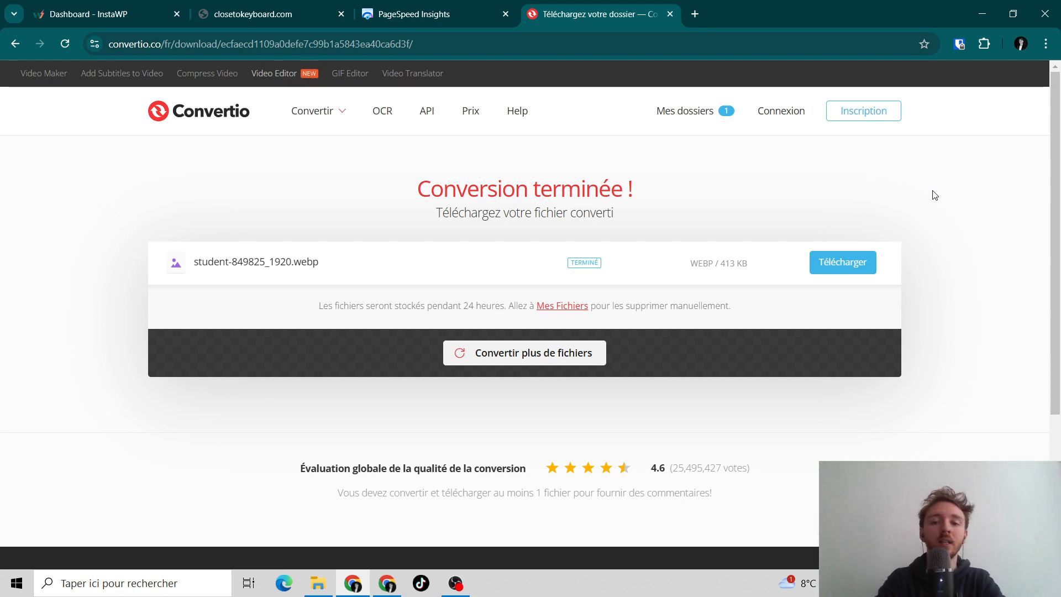
scroll(942, 217, down, 2)
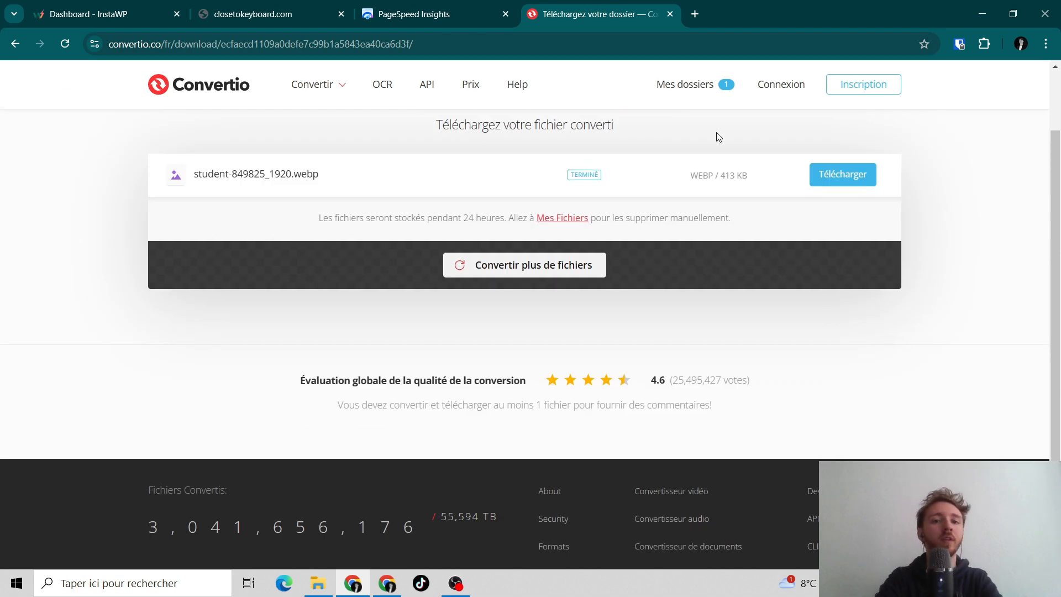
click(489, 5)
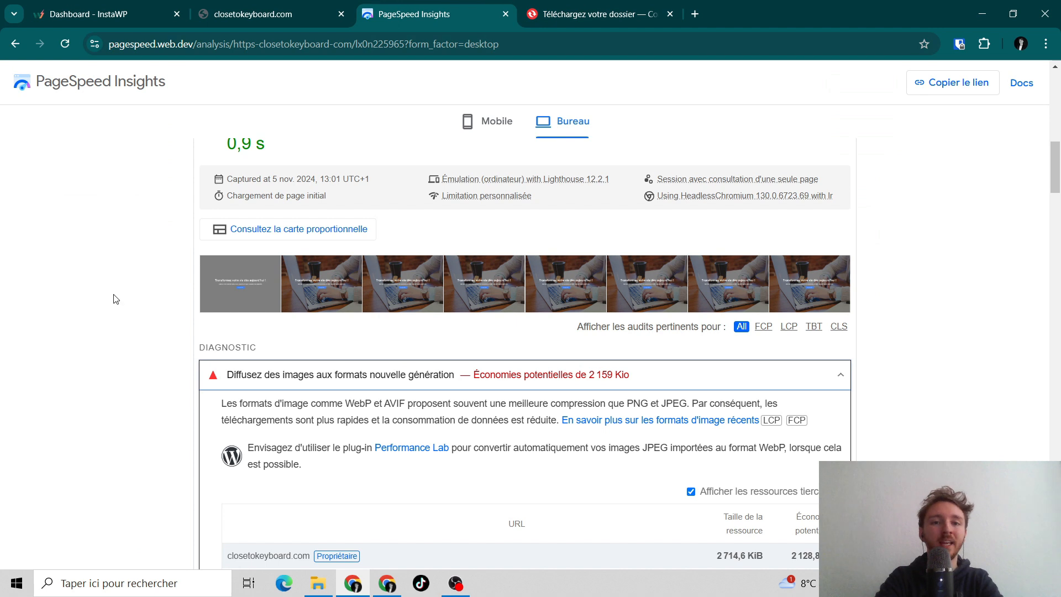